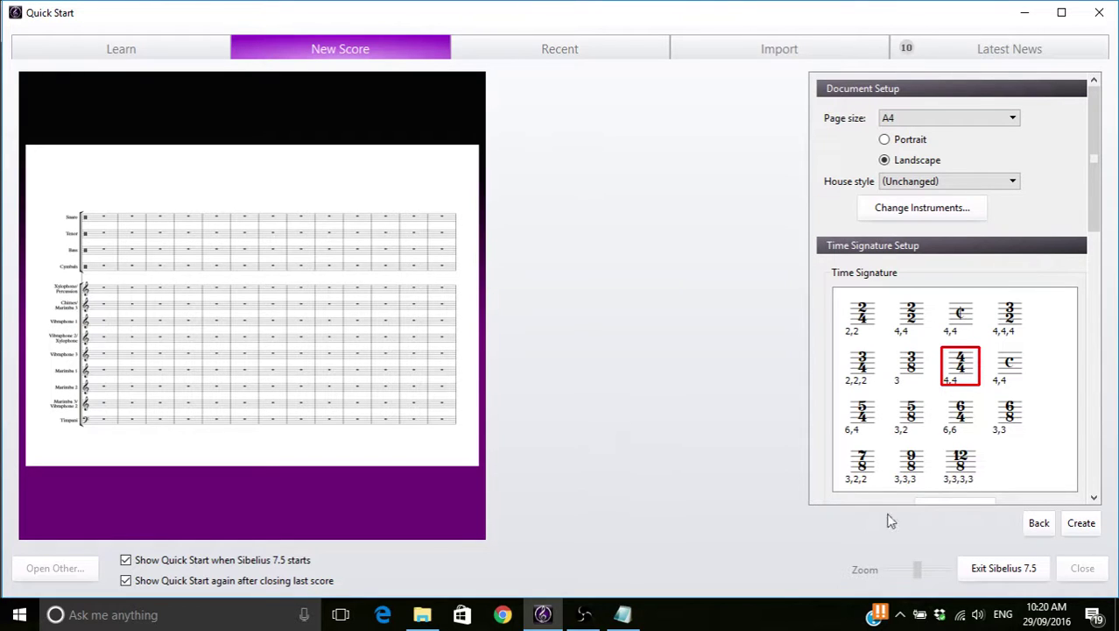
# - Create the untitled 4/4, C major percussion score from Quick Start's New Score settings
pyautogui.click(1081, 524)
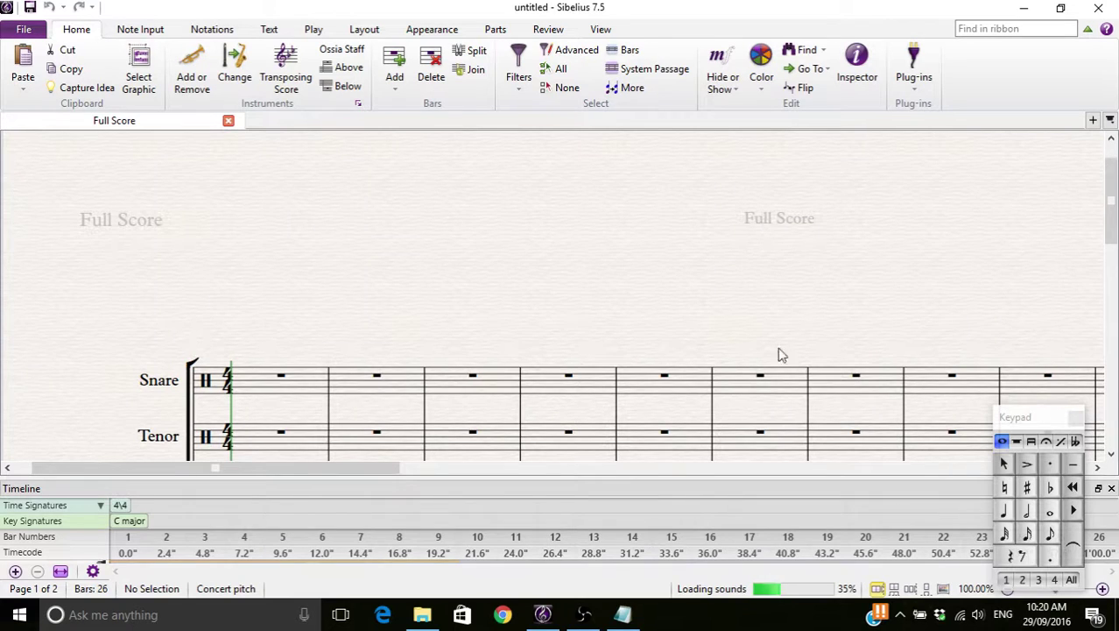
# - Close the Timeline and Keypad panels to uncover the lower percussion staves
pyautogui.moveTo(635, 342); pyautogui.dragTo(619, 210)
pyautogui.moveTo(412, 205); pyautogui.dragTo(418, 99)
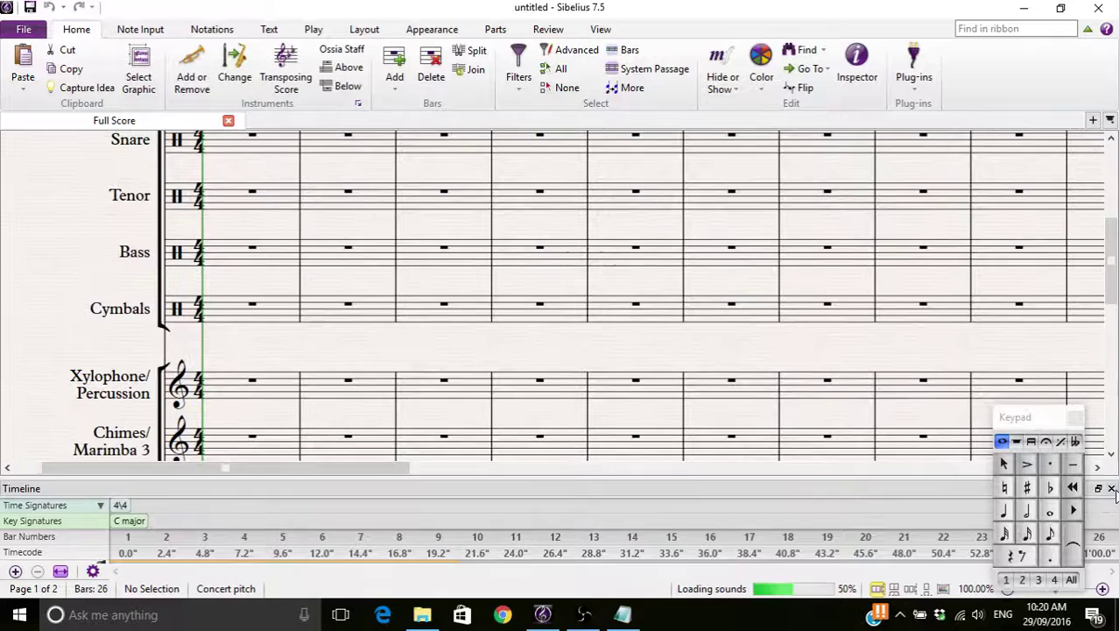
pyautogui.click(1112, 488)
pyautogui.click(1075, 417)
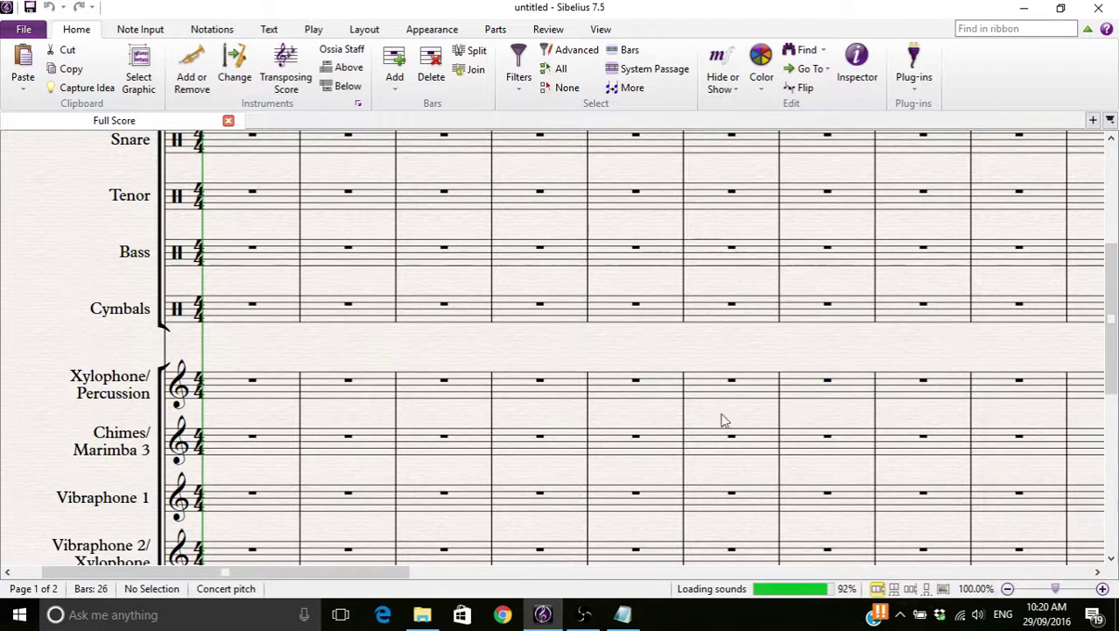
# - Scroll through the score to review the bass drum, cymbals, mallet and timpani staves
pyautogui.scroll(-3, 584, 381)
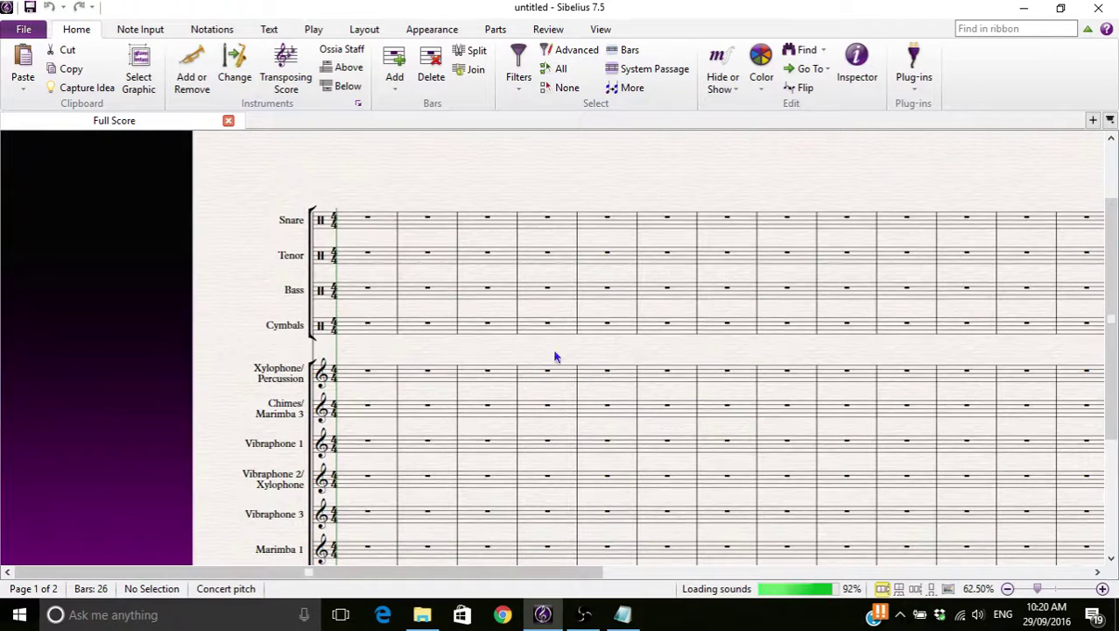
pyautogui.scroll(-3, 359, 288)
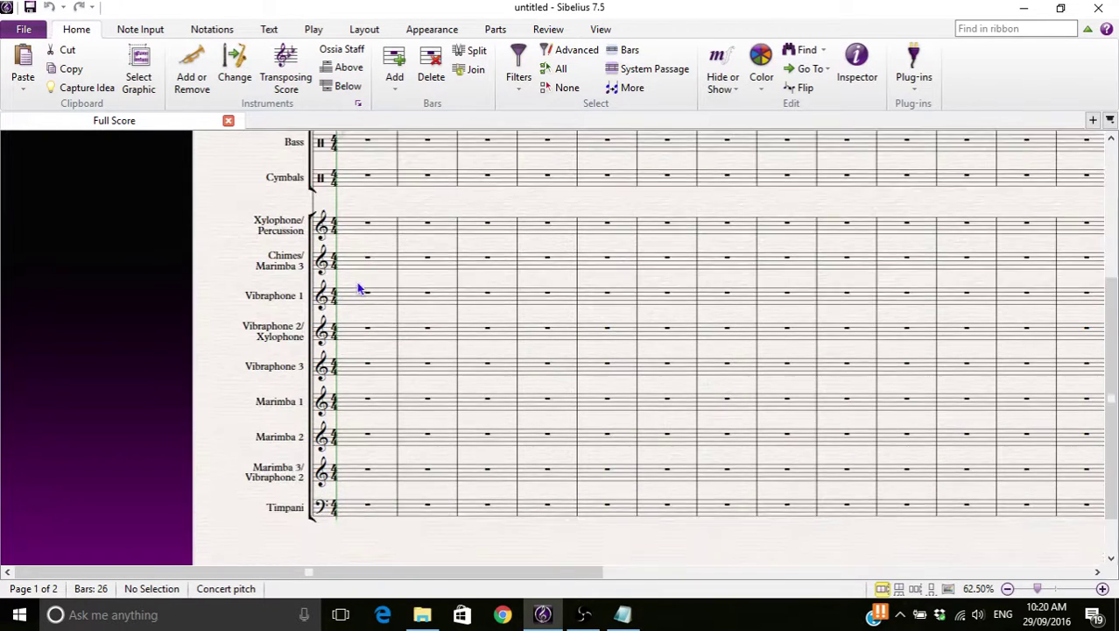
pyautogui.scroll(5, 354, 298)
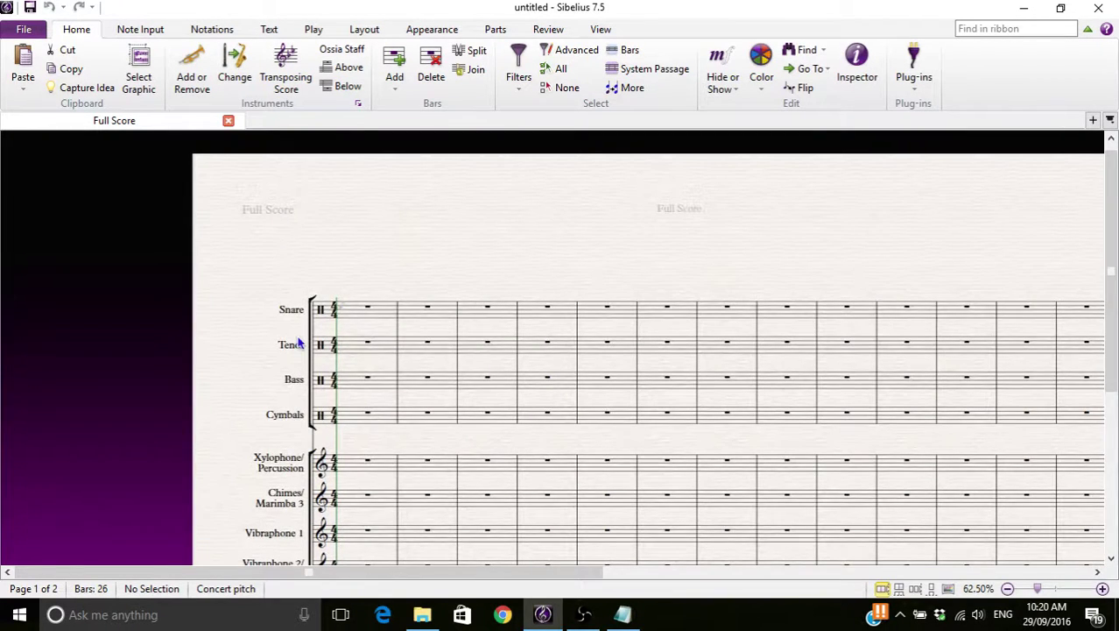
pyautogui.scroll(-6, 289, 395)
pyautogui.scroll(4, 337, 459)
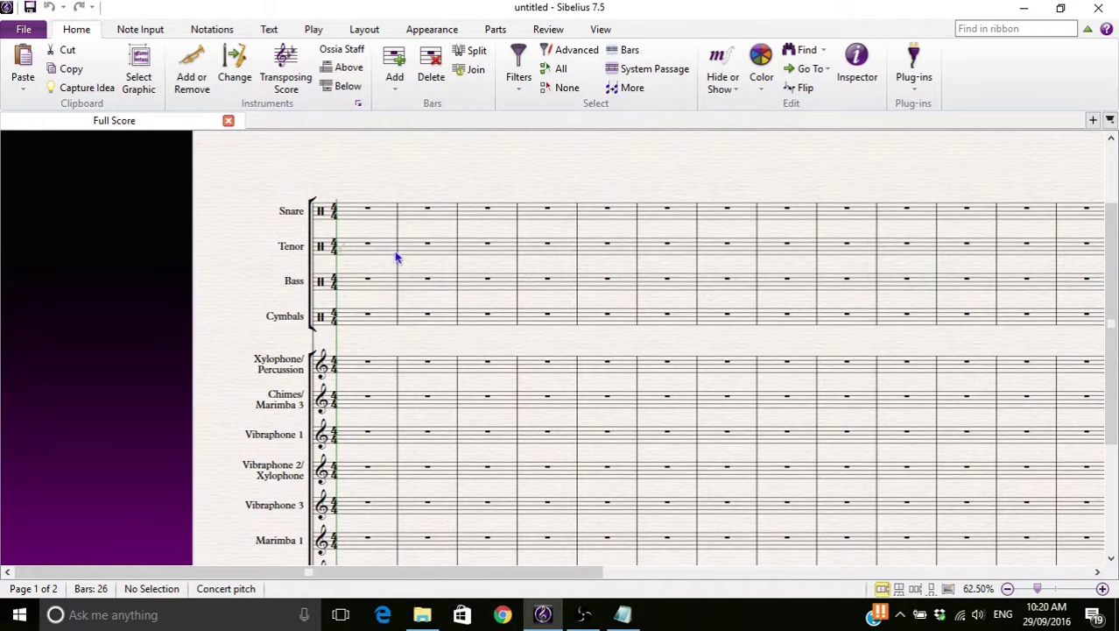
# - Leave note input and turn the Keypad panel back on under View > Panels
pyautogui.rightClick(412, 194)
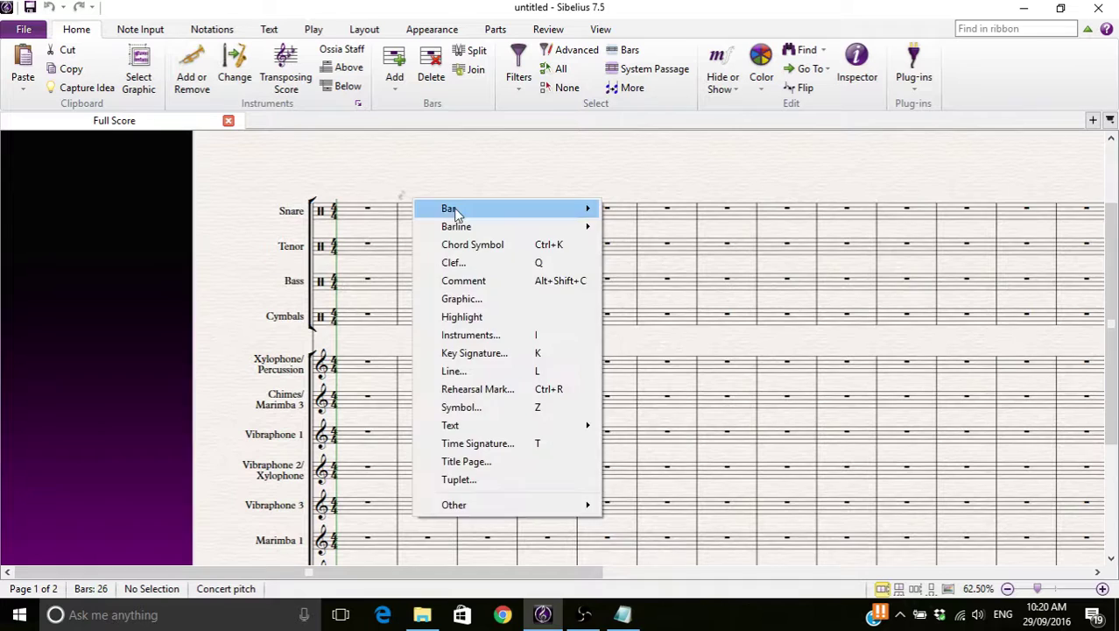
pyautogui.press('n')
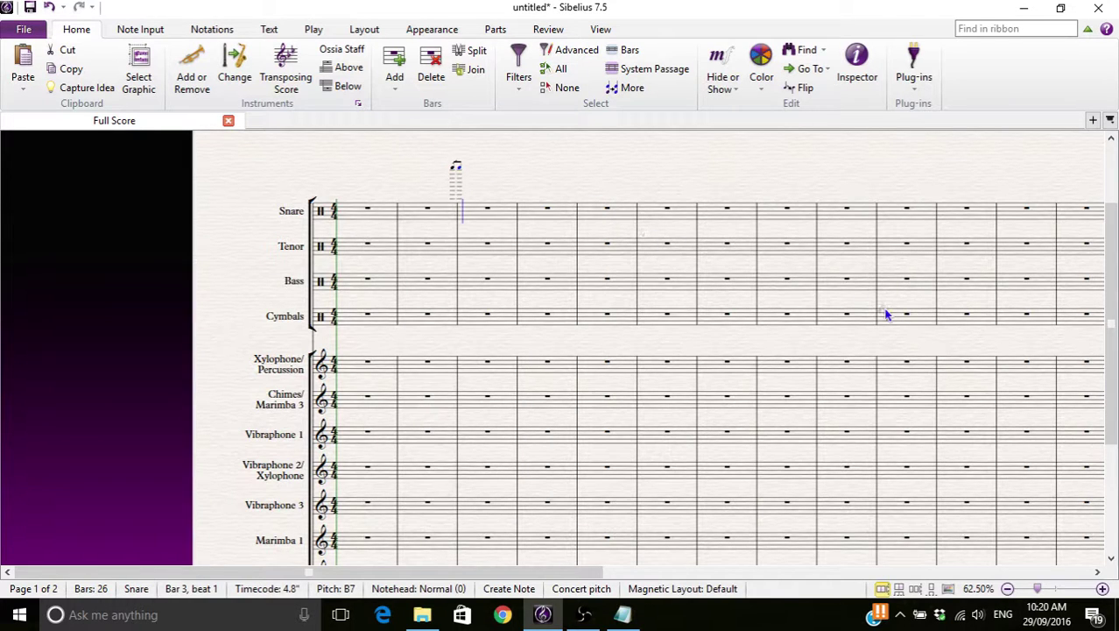
pyautogui.press('Escape')
pyautogui.click(600, 29)
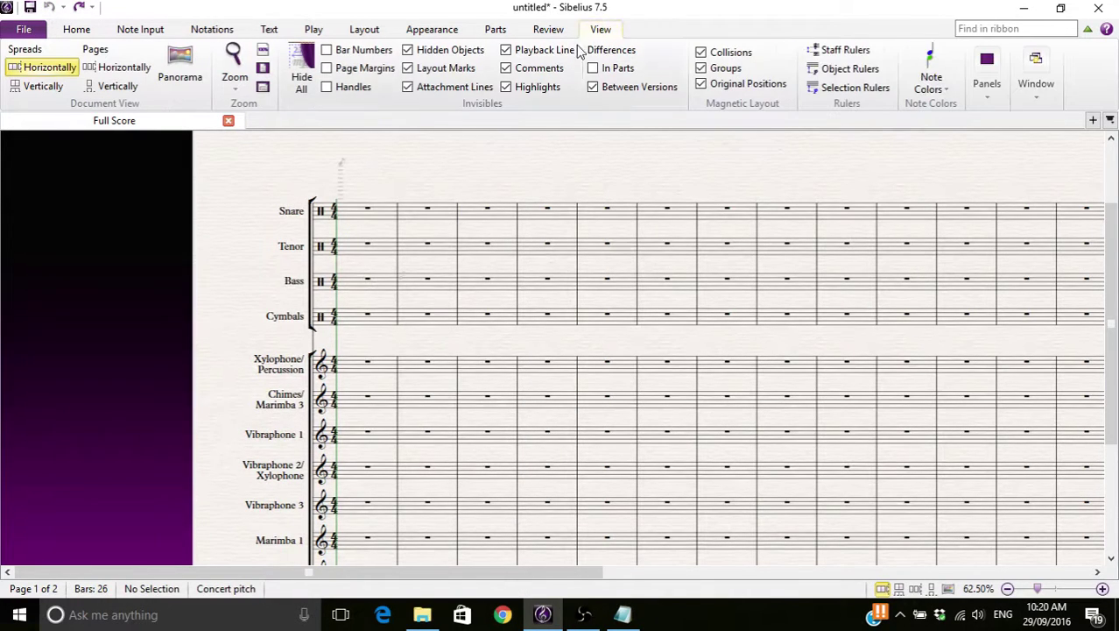
pyautogui.click(985, 88)
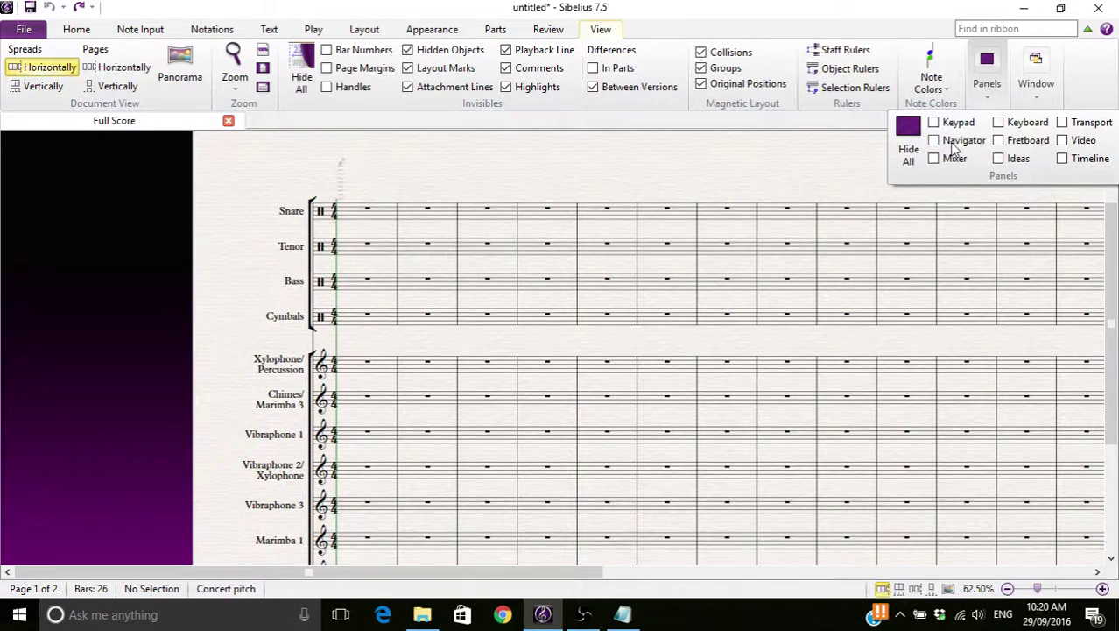
pyautogui.click(935, 125)
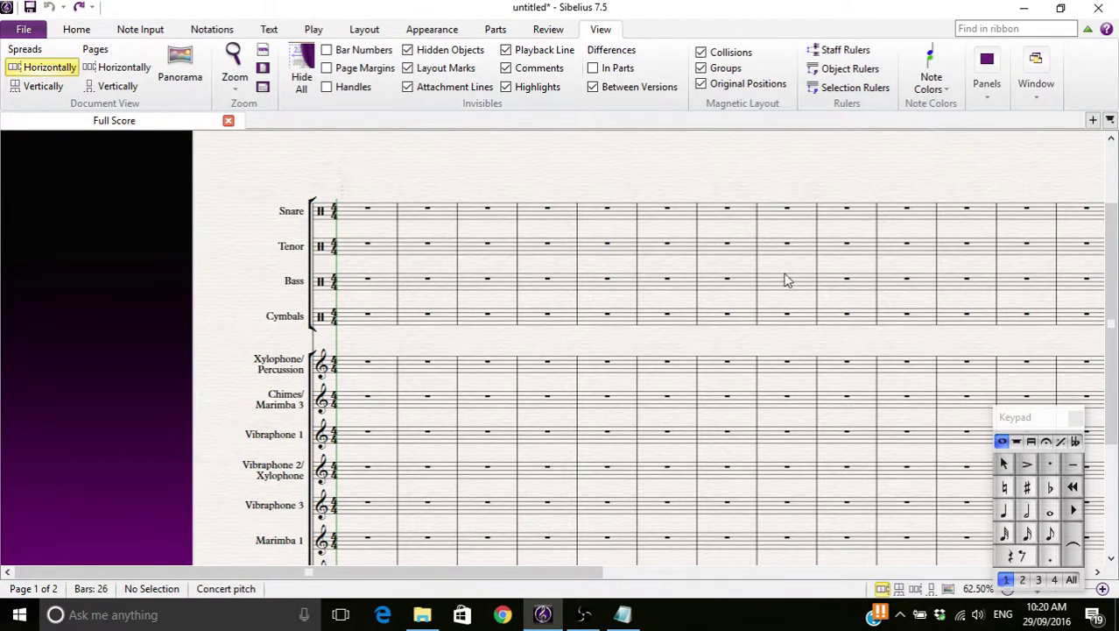
# - Select a barline and dock the Keypad panel against the right edge of the window
pyautogui.click(760, 219)
pyautogui.moveTo(1012, 418); pyautogui.dragTo(1086, 446)
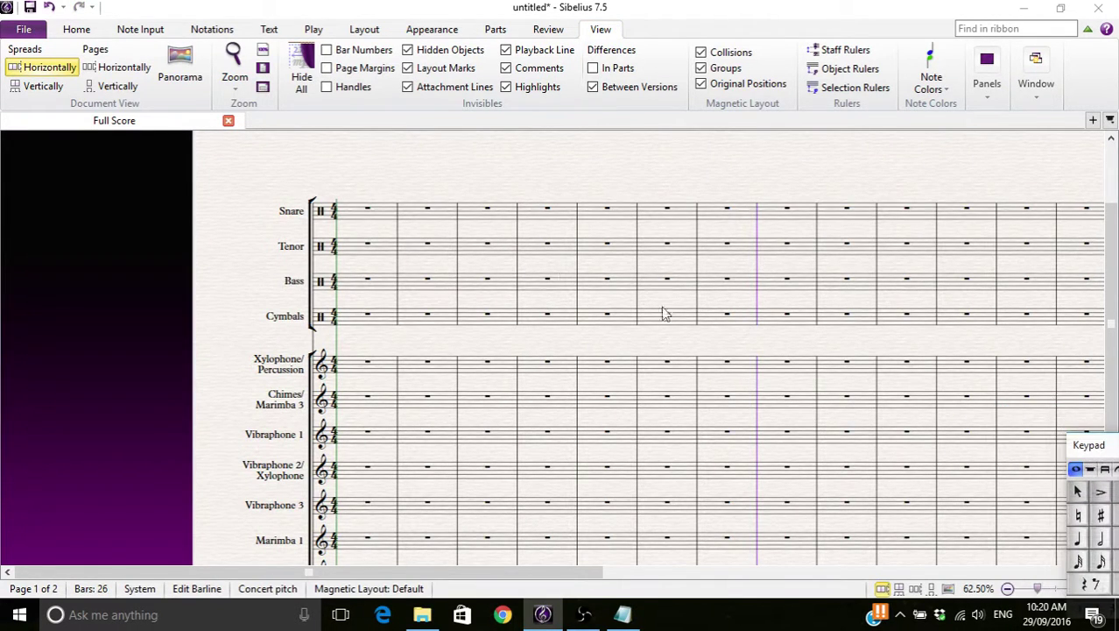
pyautogui.moveTo(434, 182); pyautogui.dragTo(405, 160)
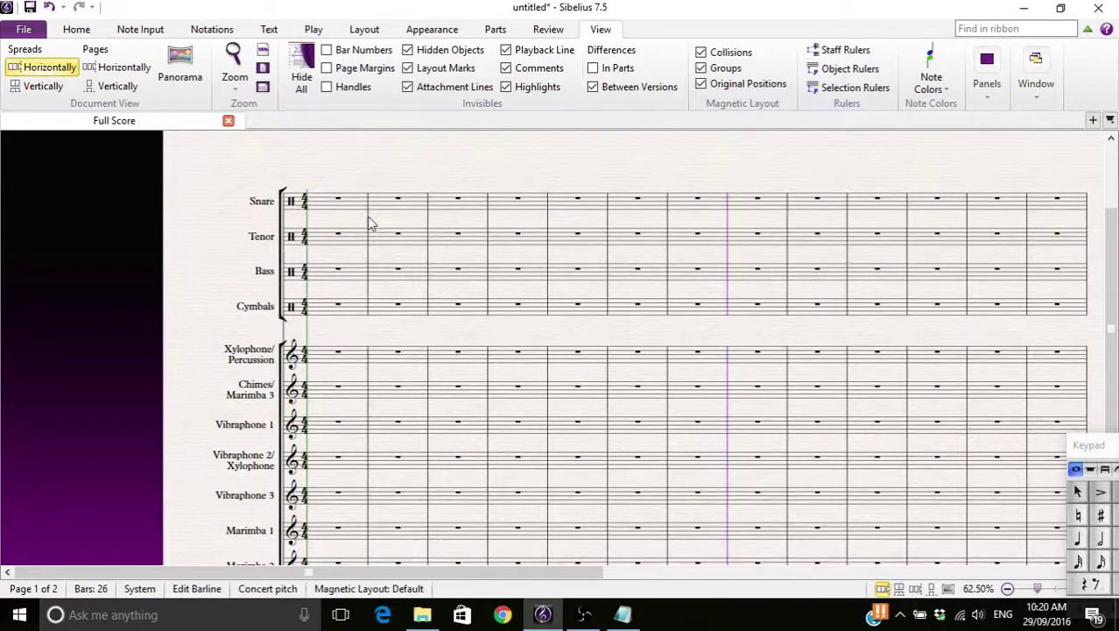
# - Set the barline after bar 1 to Invisible through Notations > Barline, then deselect it
pyautogui.click(369, 223)
pyautogui.click(209, 31)
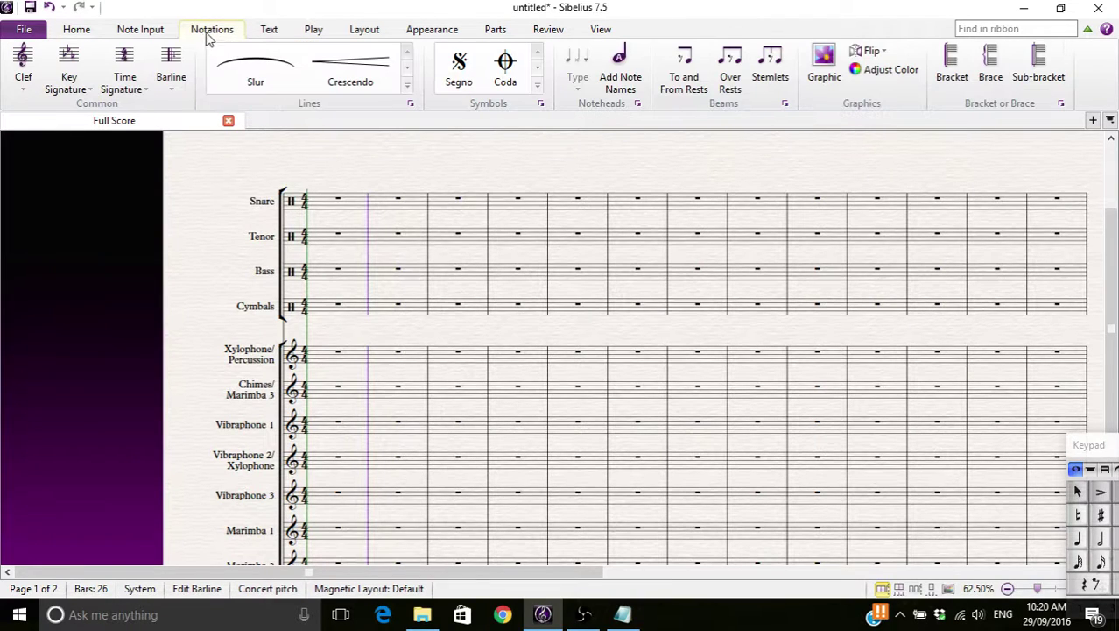
pyautogui.click(170, 70)
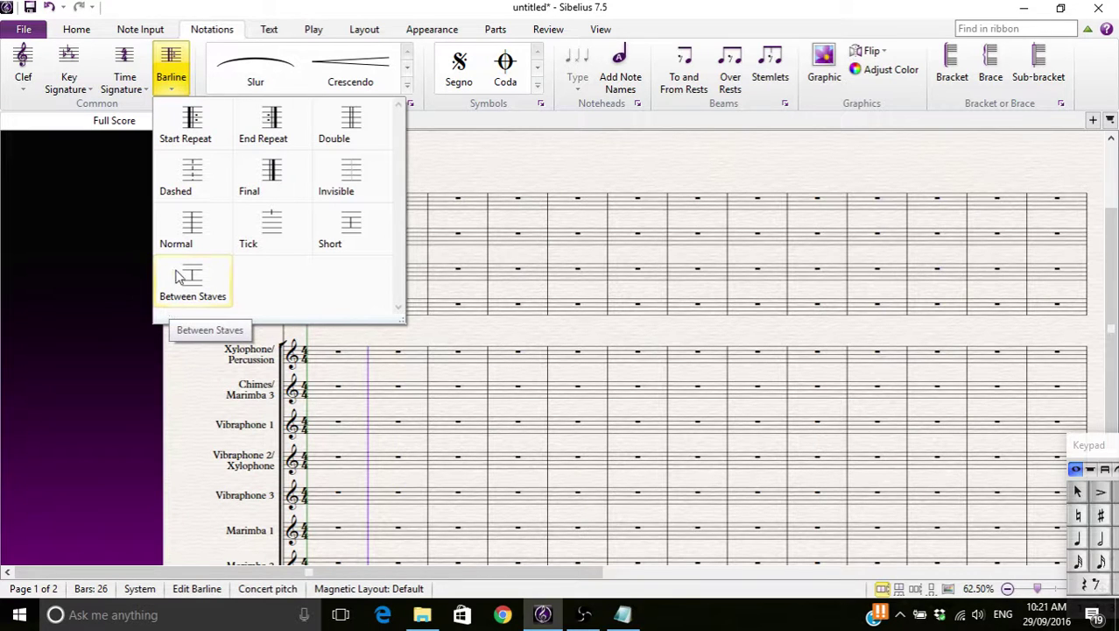
pyautogui.click(340, 201)
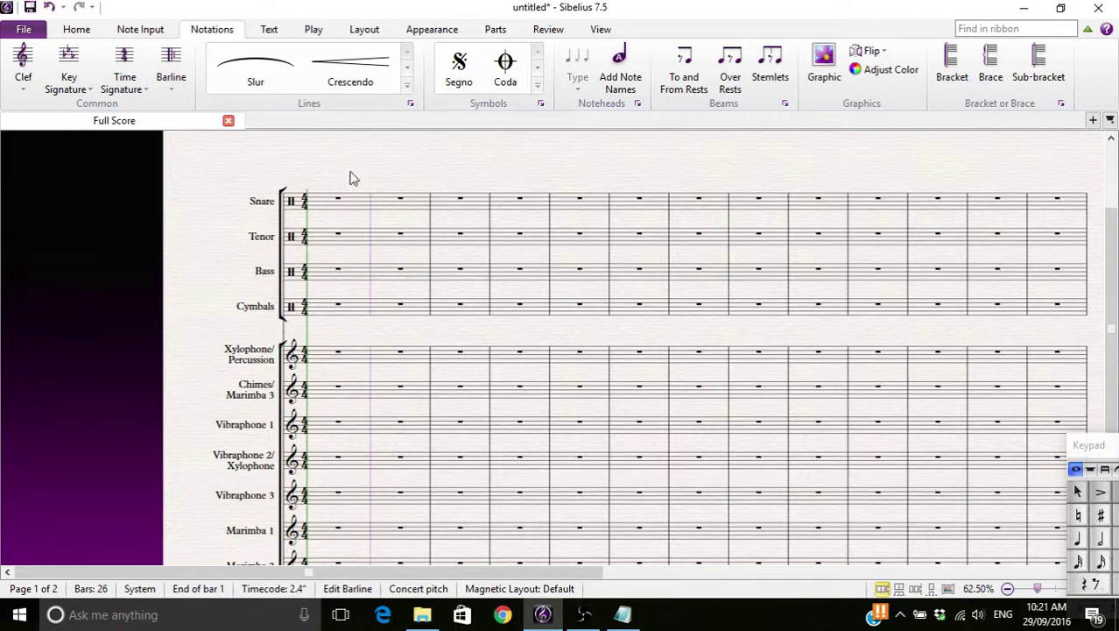
pyautogui.press('Escape')
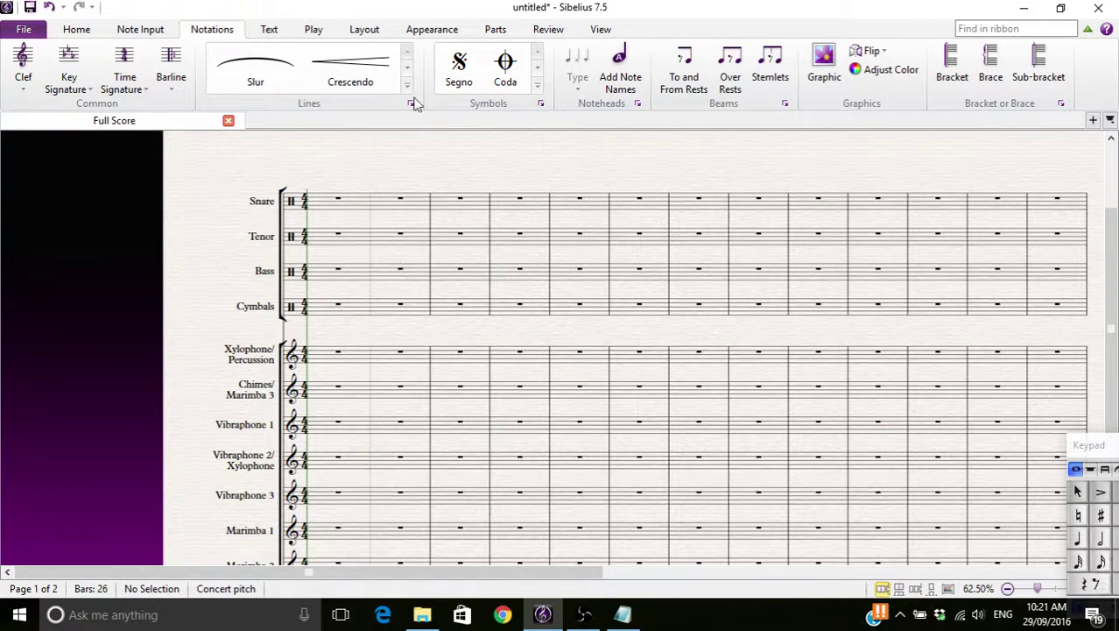
# - Tick Hidden Objects in the View tab so the invisible bar-1 barline shows in grey
pyautogui.click(438, 33)
pyautogui.click(366, 33)
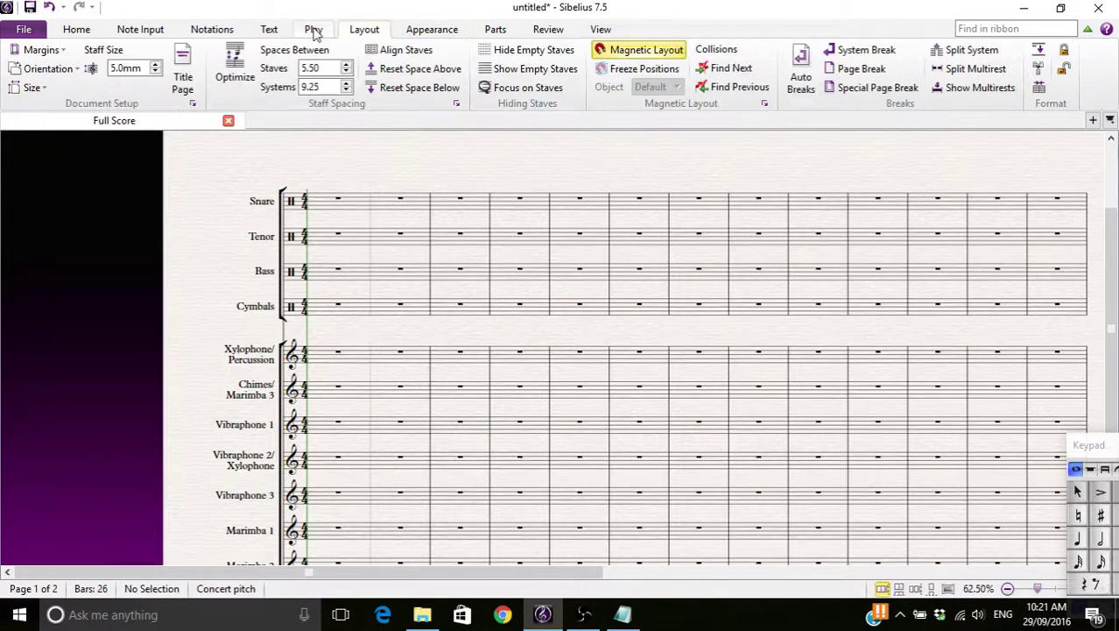
pyautogui.click(313, 31)
pyautogui.click(424, 29)
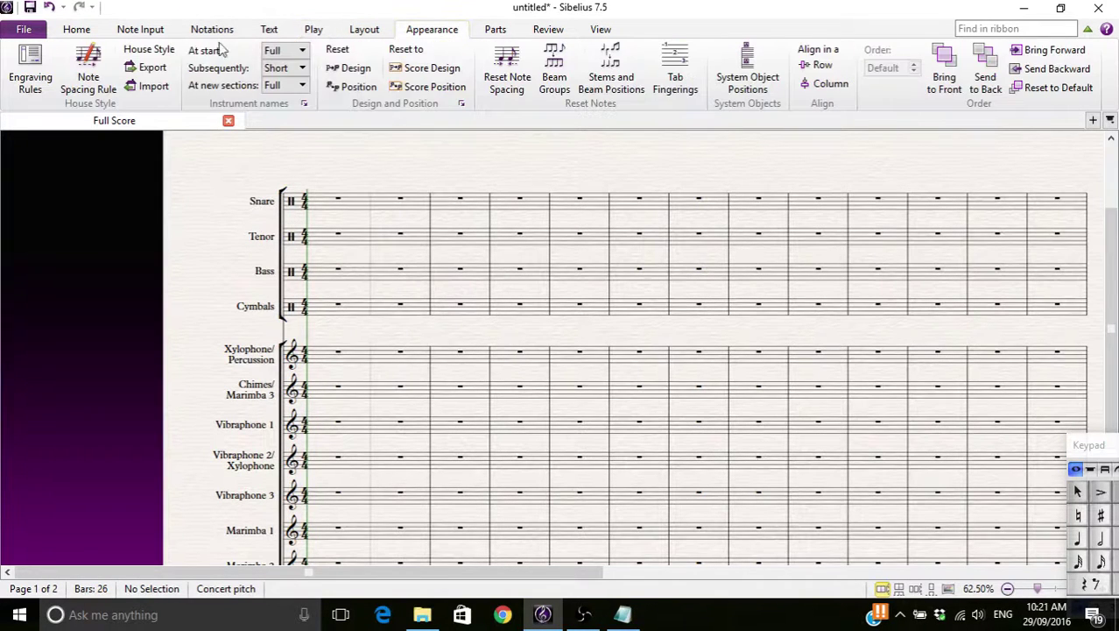
pyautogui.click(212, 29)
pyautogui.click(77, 29)
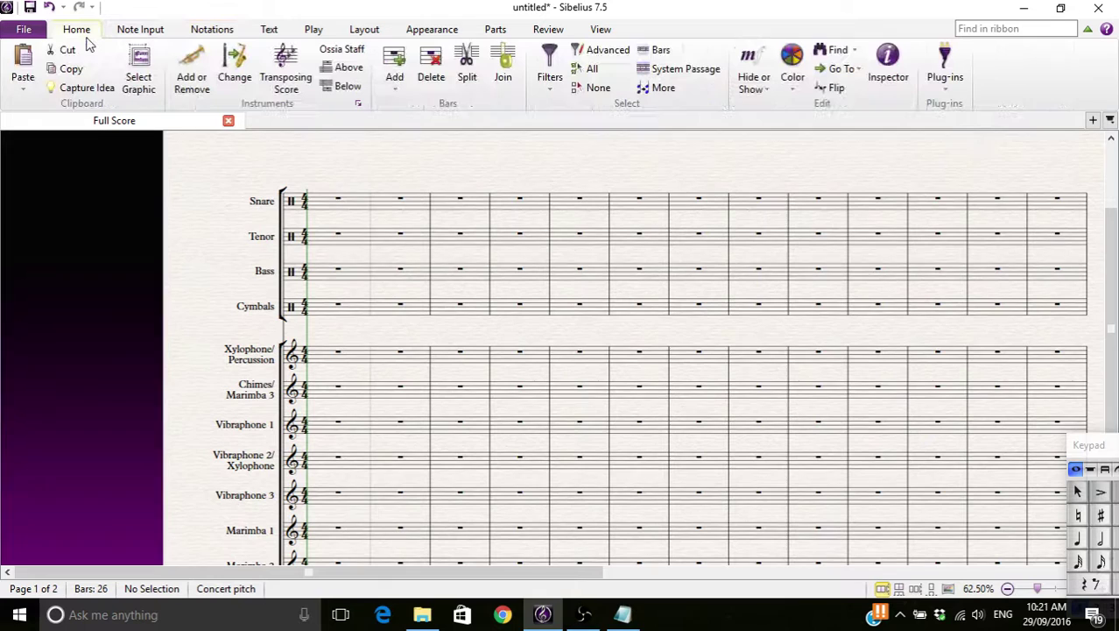
pyautogui.click(601, 29)
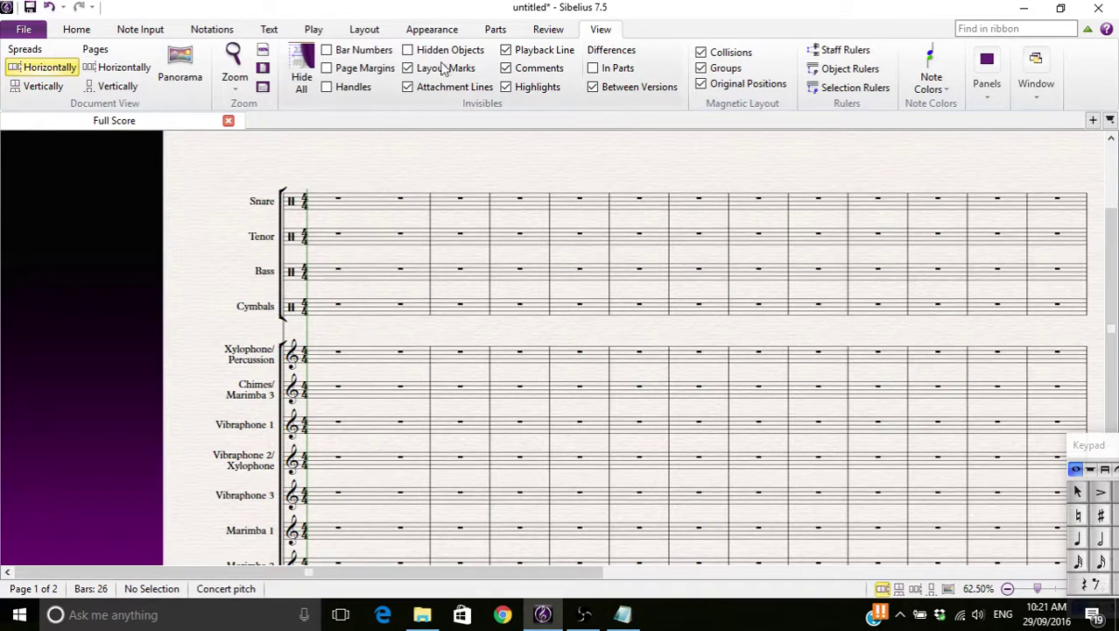
pyautogui.click(407, 50)
pyautogui.moveTo(349, 175); pyautogui.dragTo(326, 205)
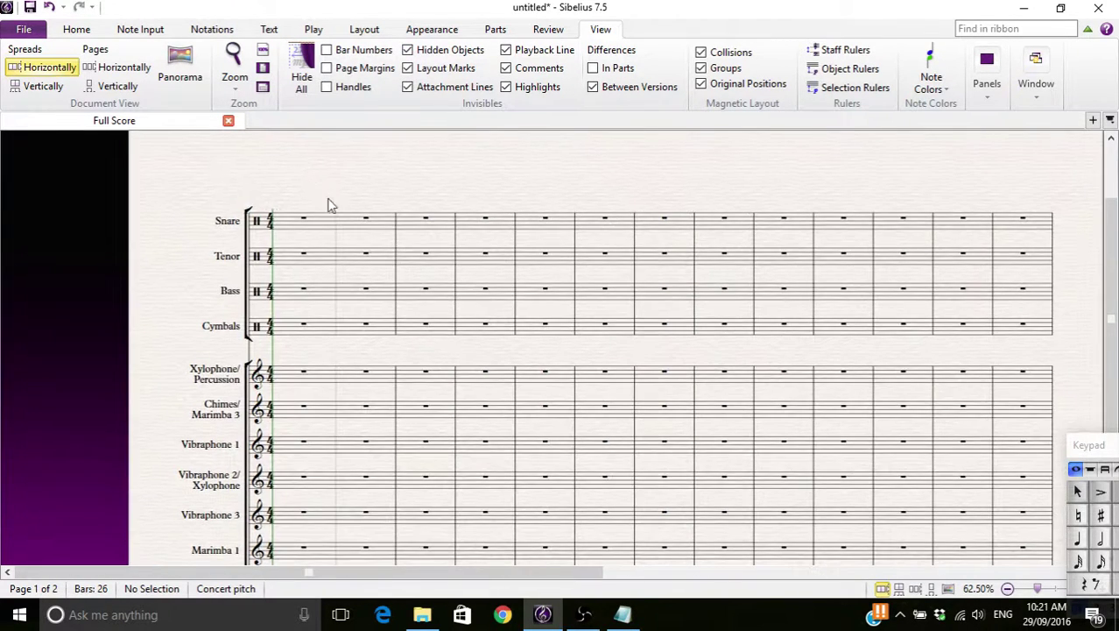
# - Select the first system's starting barline and set it to Invisible from Notations > Barline
pyautogui.click(395, 243)
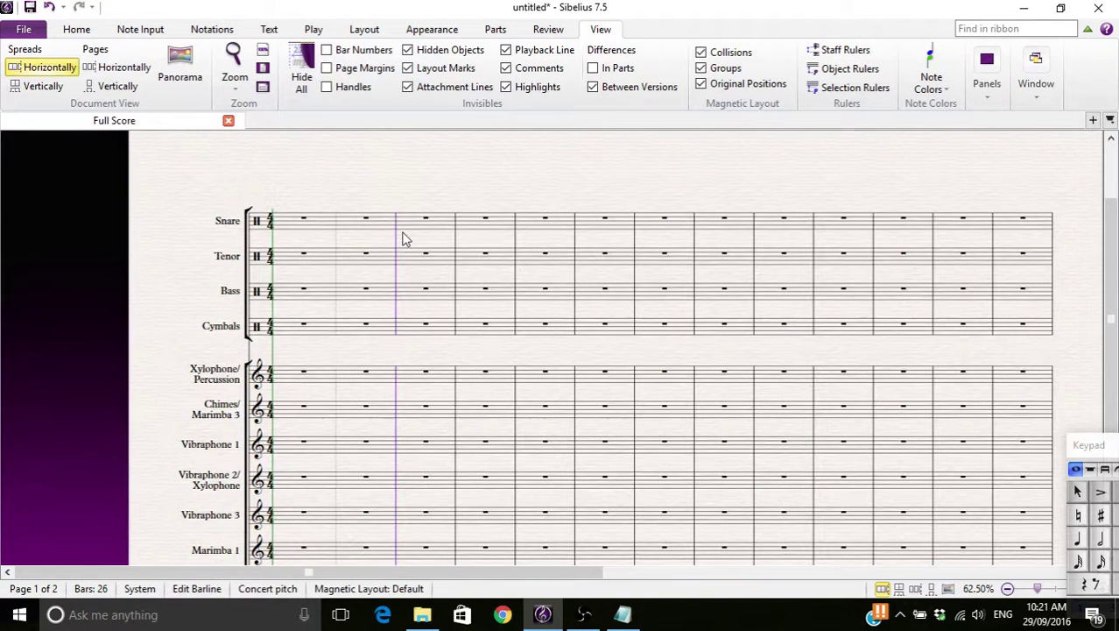
pyautogui.click(452, 200)
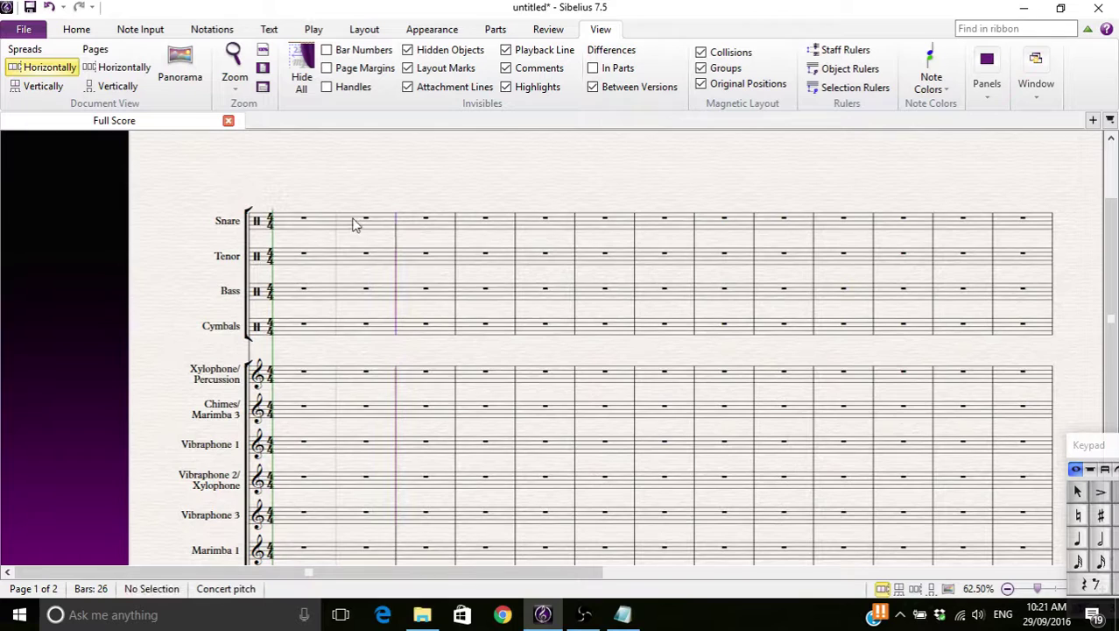
pyautogui.click(277, 249)
pyautogui.rightClick(279, 248)
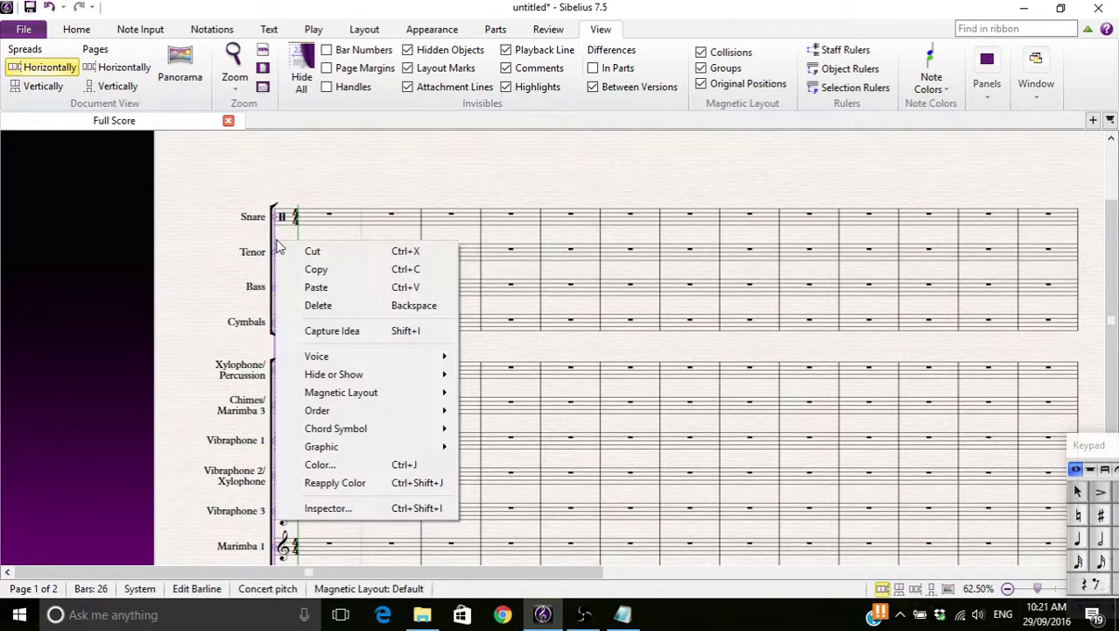
pyautogui.press('Escape')
pyautogui.click(212, 30)
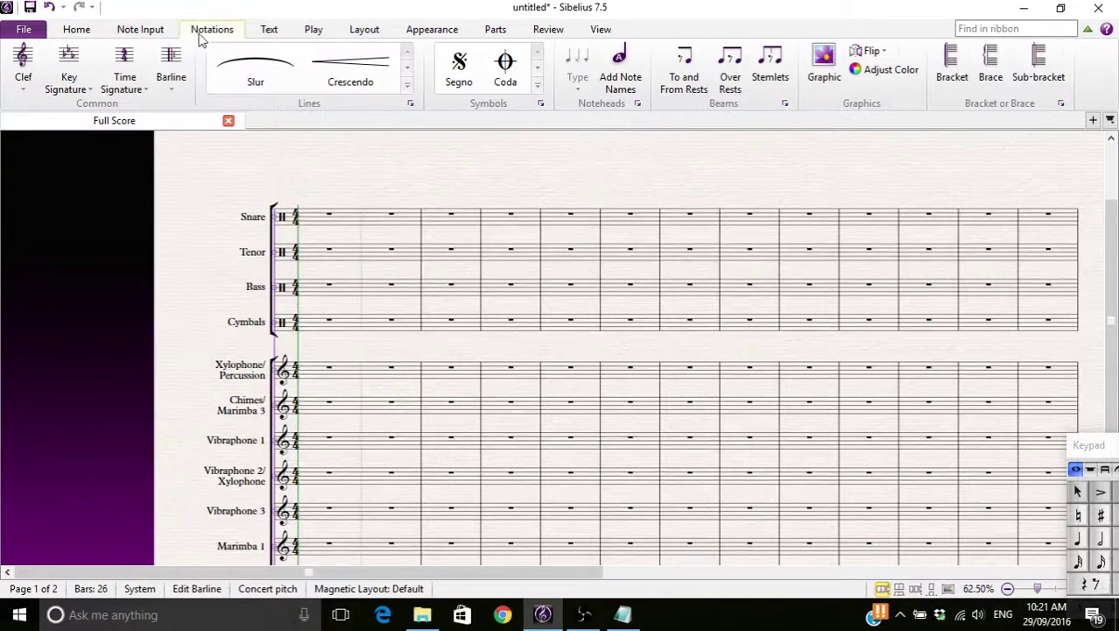
pyautogui.click(173, 67)
pyautogui.click(320, 175)
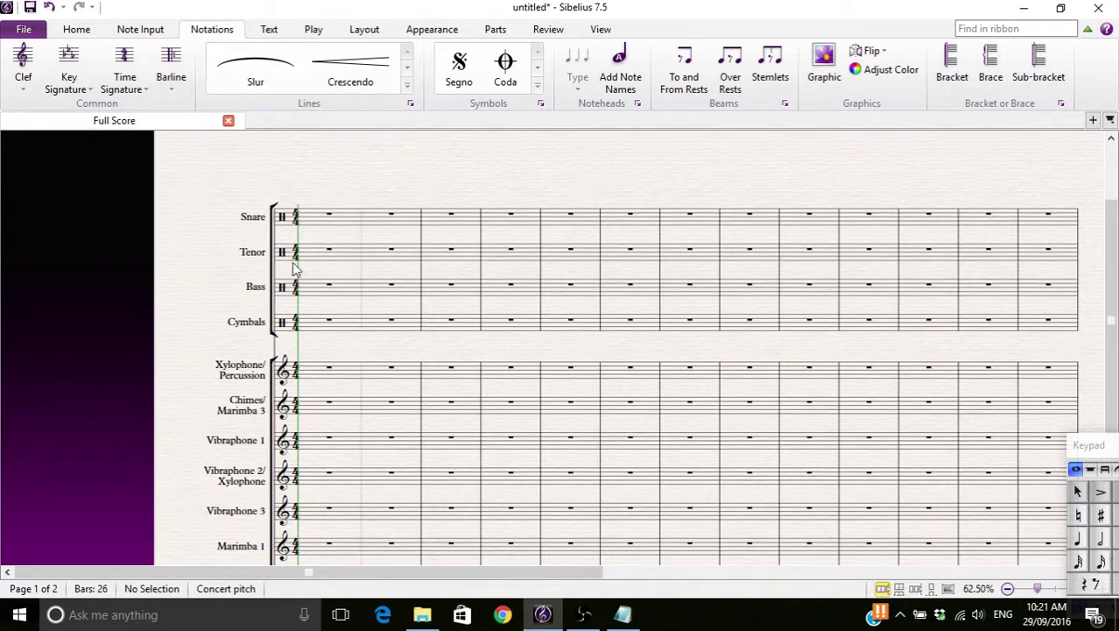
# - In the starting barline's Inspector, untick multirest splitting and Initial barline, then close it
pyautogui.click(276, 237)
pyautogui.rightClick(274, 234)
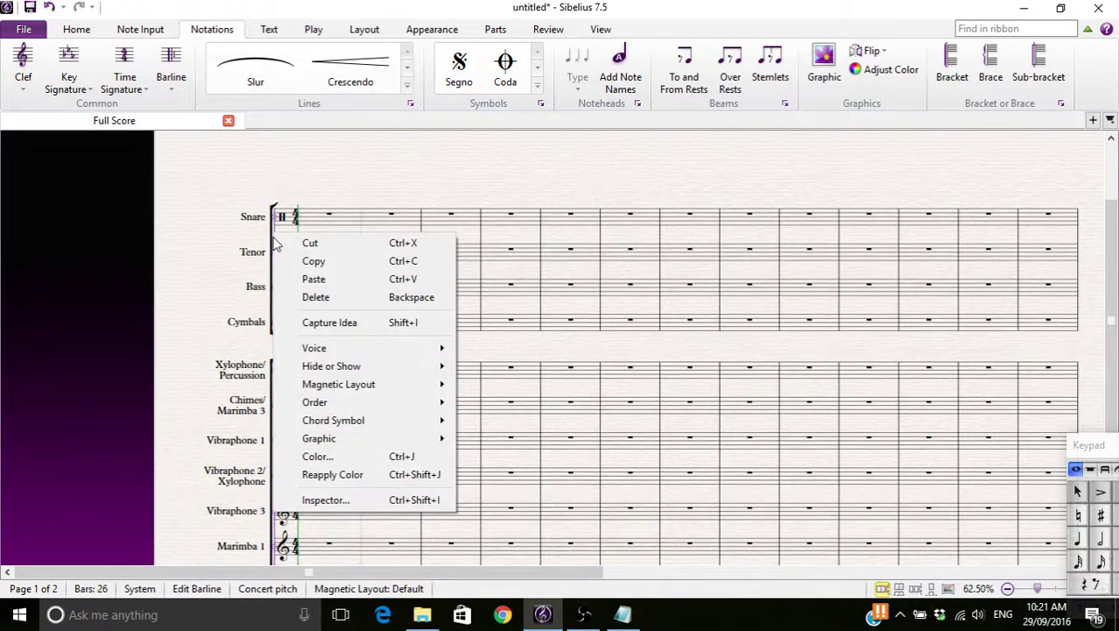
pyautogui.click(312, 501)
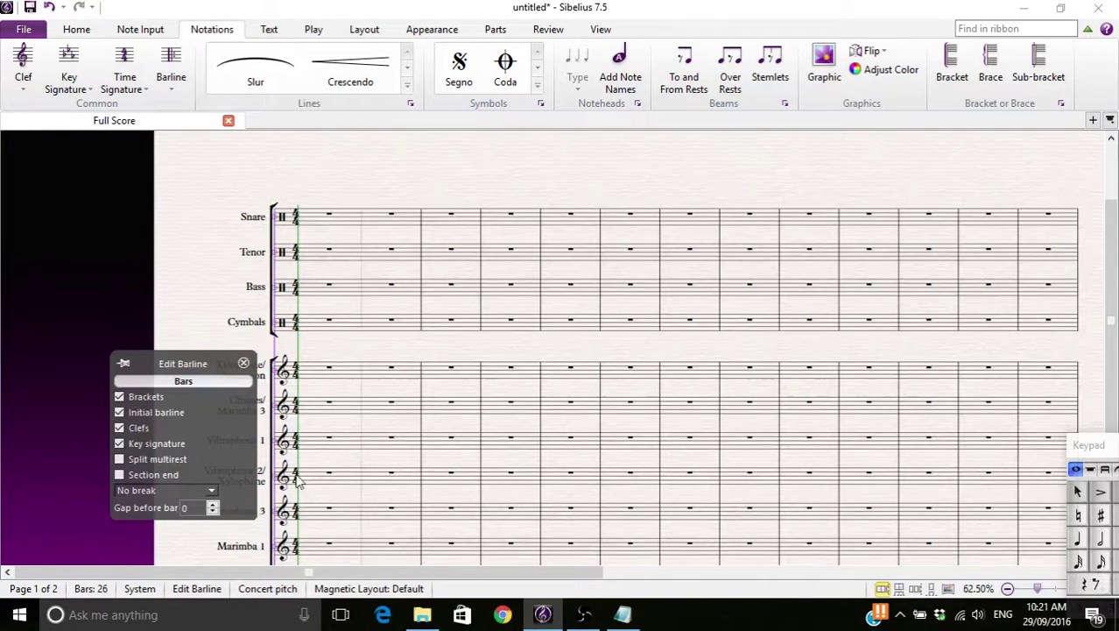
pyautogui.click(120, 457)
pyautogui.click(119, 412)
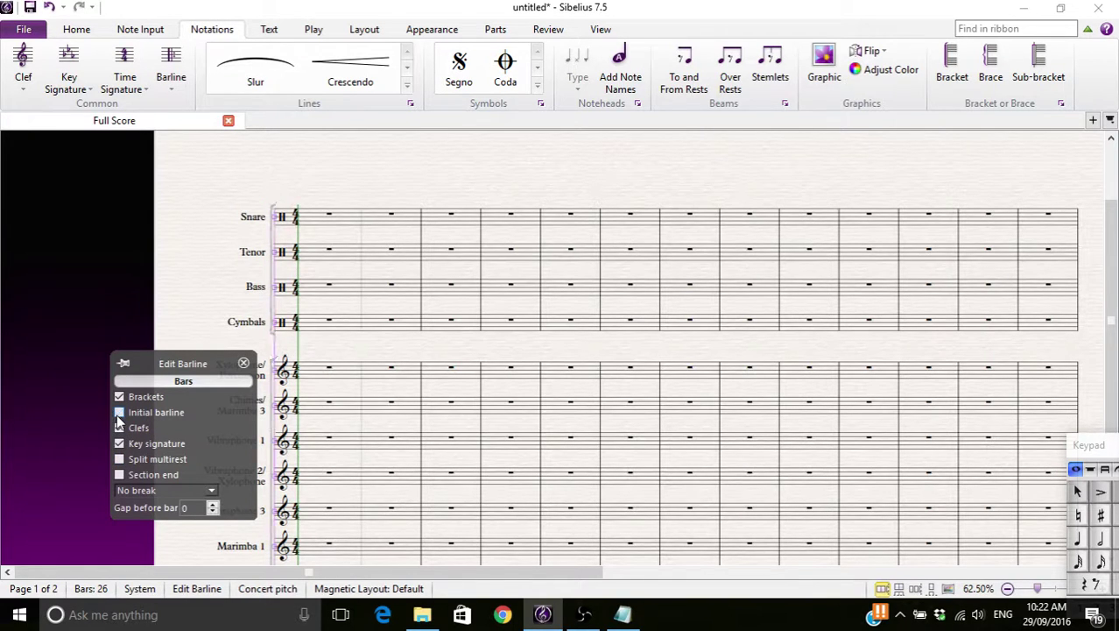
pyautogui.click(119, 413)
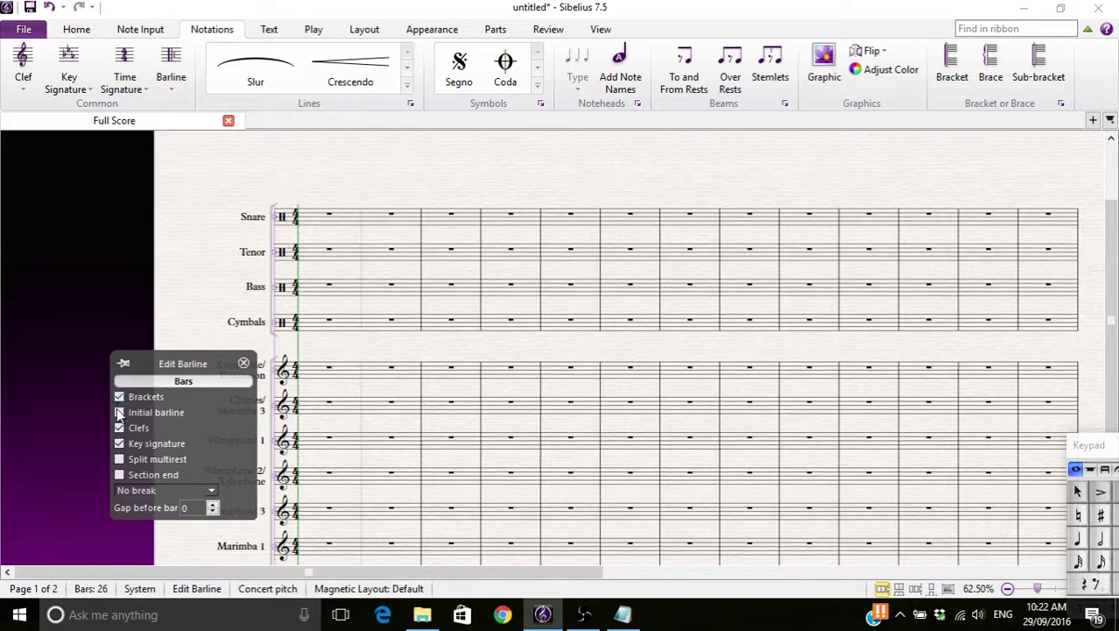
pyautogui.click(243, 362)
pyautogui.press('Escape')
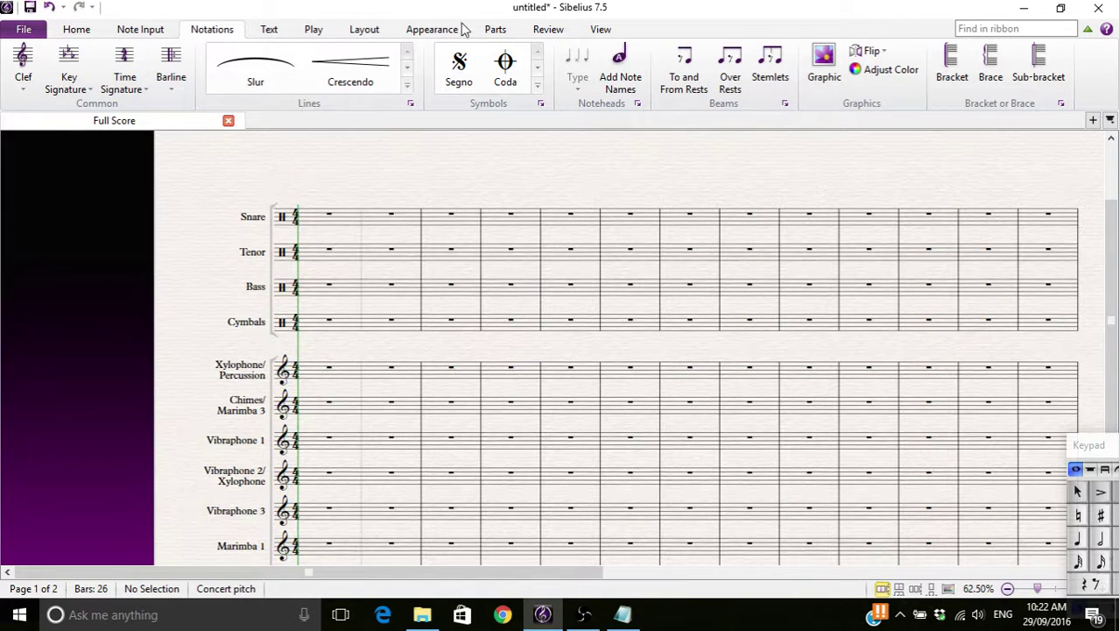
# - Untick Hidden Objects in the View tab so the invisible barline no longer displays
pyautogui.click(550, 29)
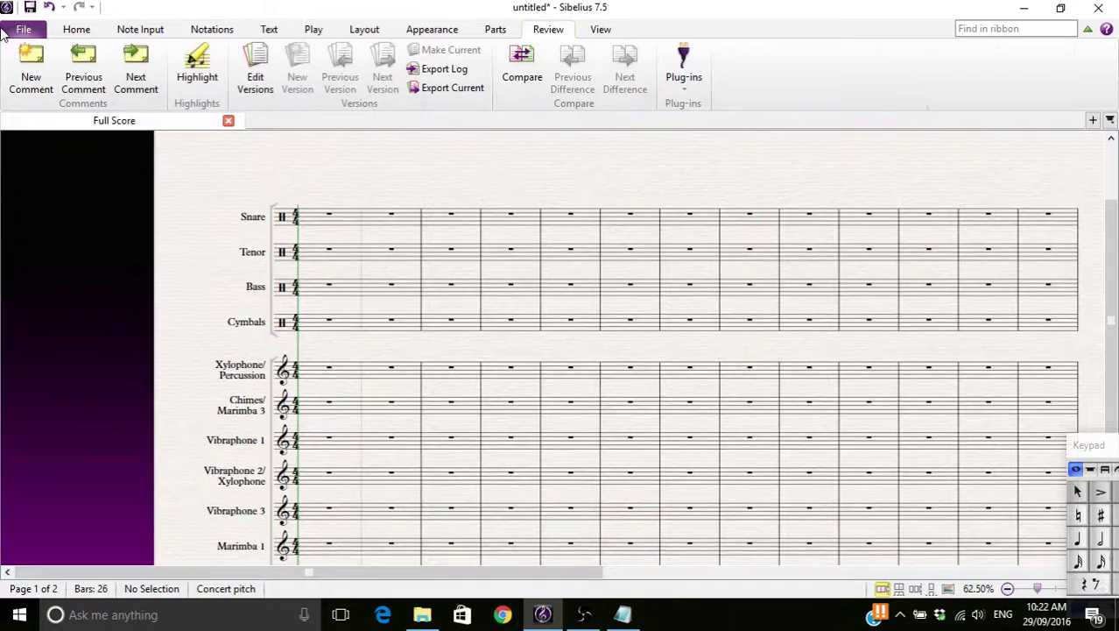
pyautogui.click(366, 29)
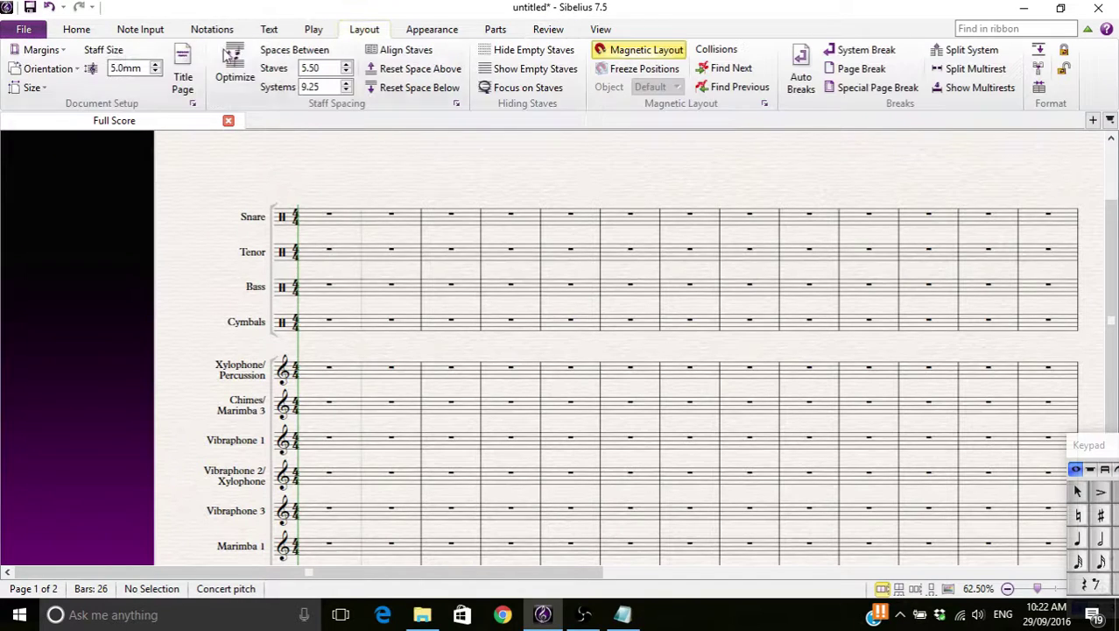
pyautogui.click(601, 29)
pyautogui.click(408, 50)
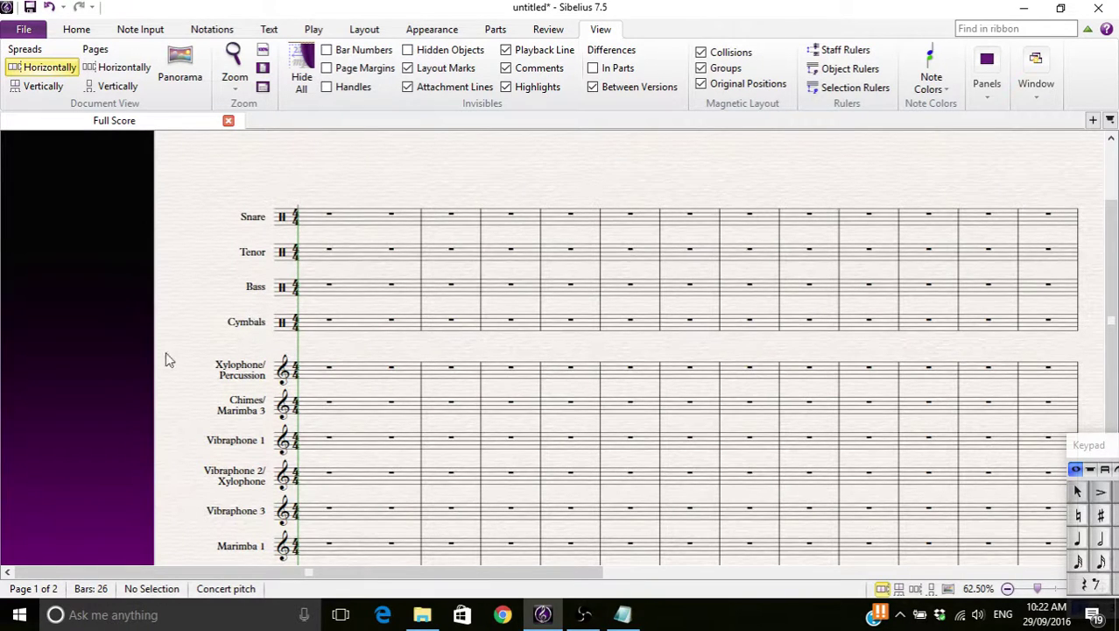
pyautogui.moveTo(144, 297); pyautogui.dragTo(2, 289)
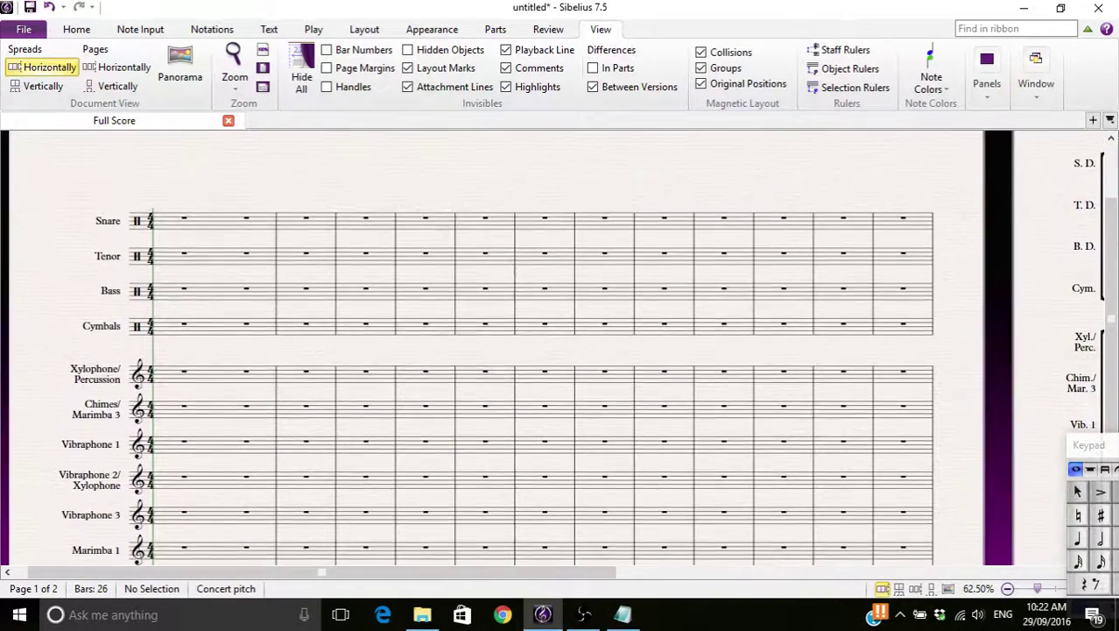
pyautogui.moveTo(72, 270); pyautogui.dragTo(12, 213)
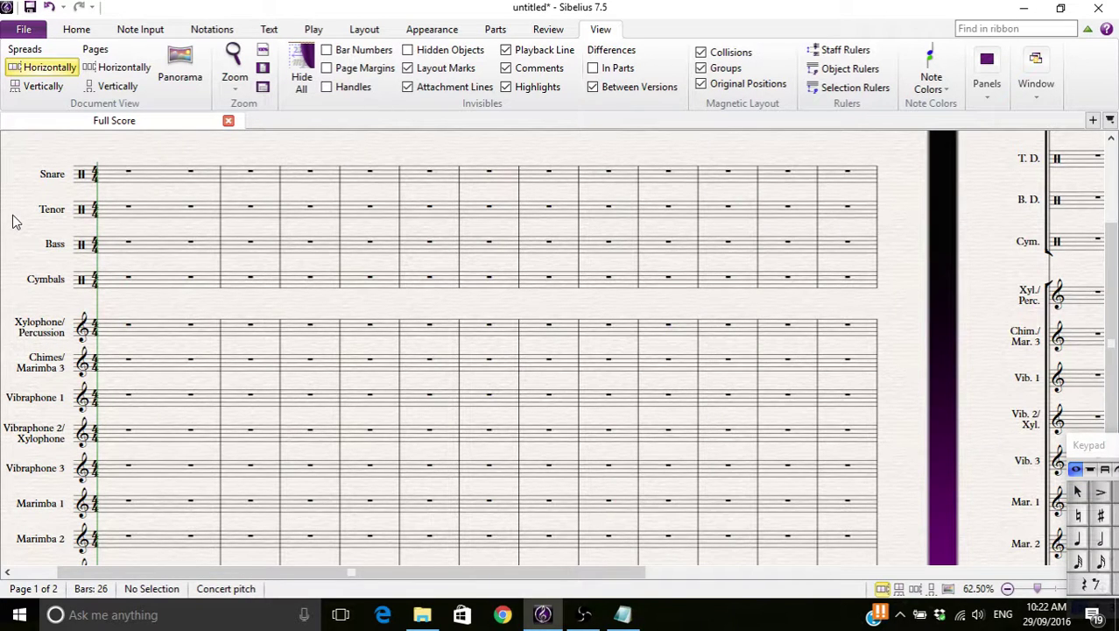
pyautogui.moveTo(7, 235); pyautogui.dragTo(40, 203)
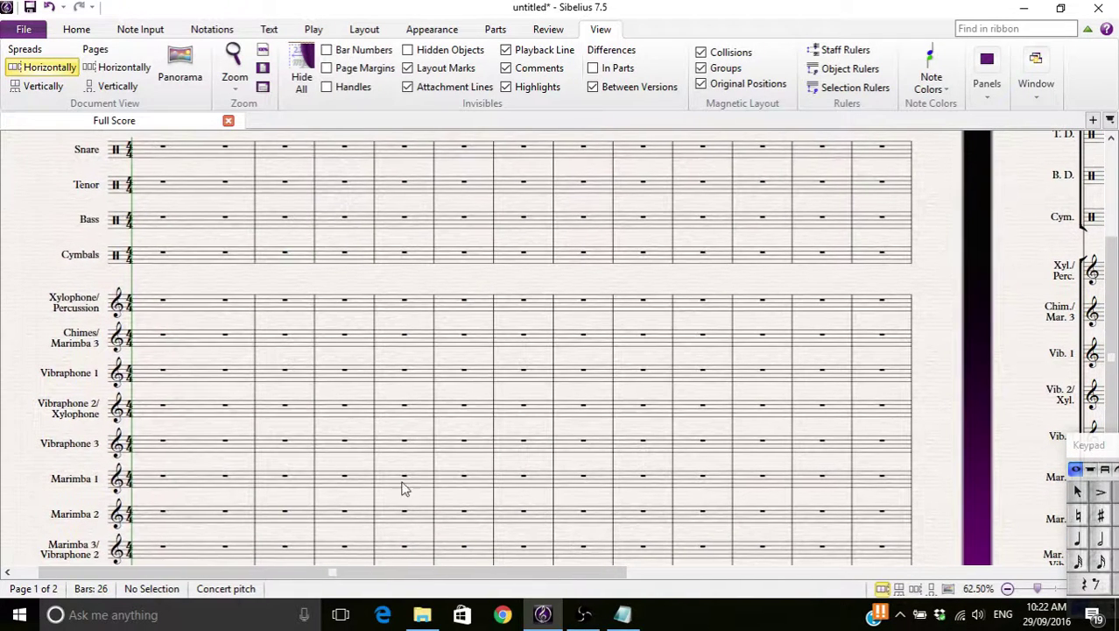